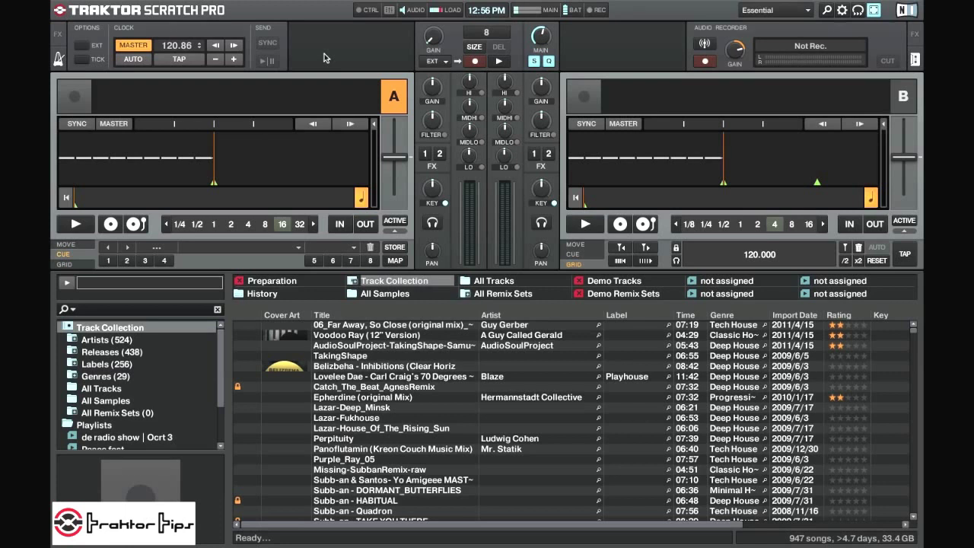
Open Preferences with the Cmd+comma shortcut so it shows the Controller Manager page
{"action": "key", "text": "super+comma"}
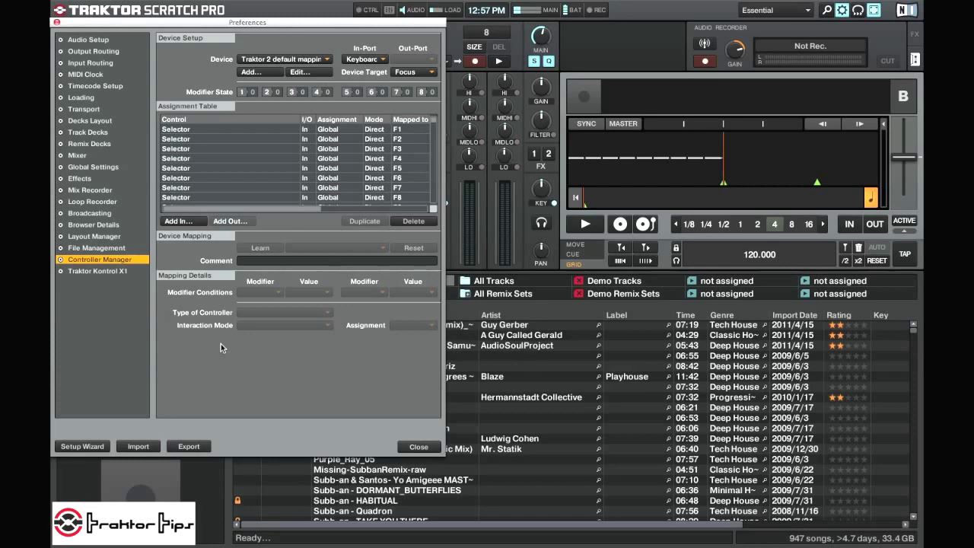
Start a full settings export to open the Select Categories to Export dialog
{"action": "left_click", "coordinate": [189, 447]}
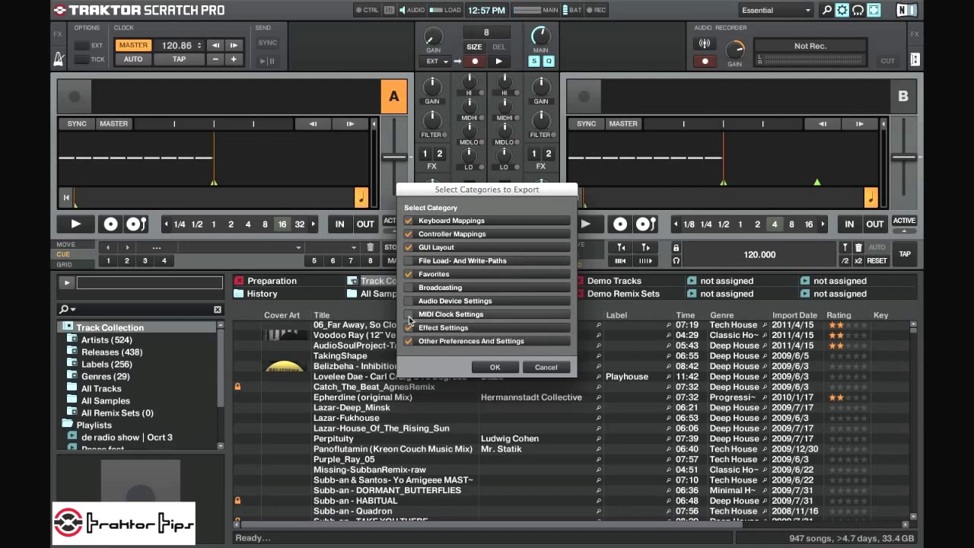
Add Controller Mappings to the export categories and save it as 'overall setting.tsi'
{"action": "left_click", "coordinate": [409, 234]}
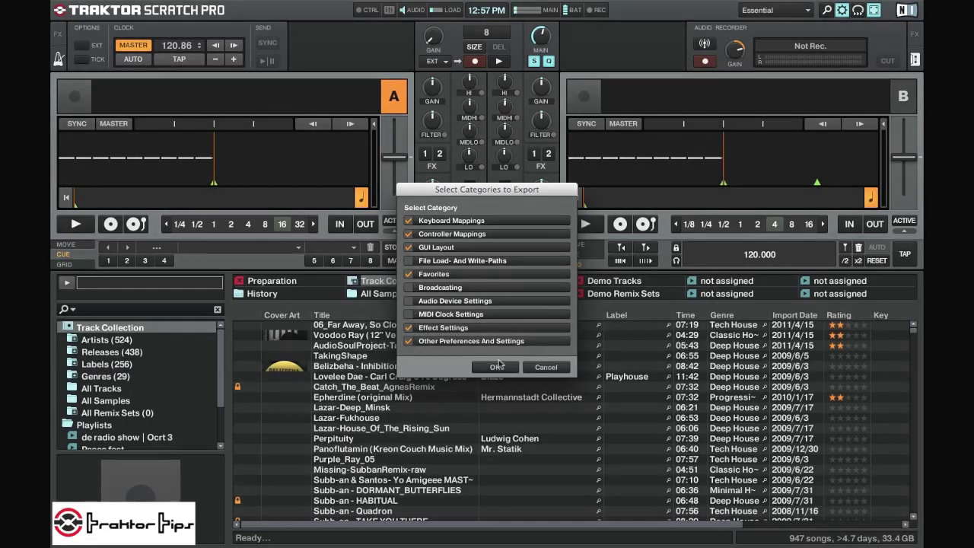
{"action": "left_click", "coordinate": [496, 367]}
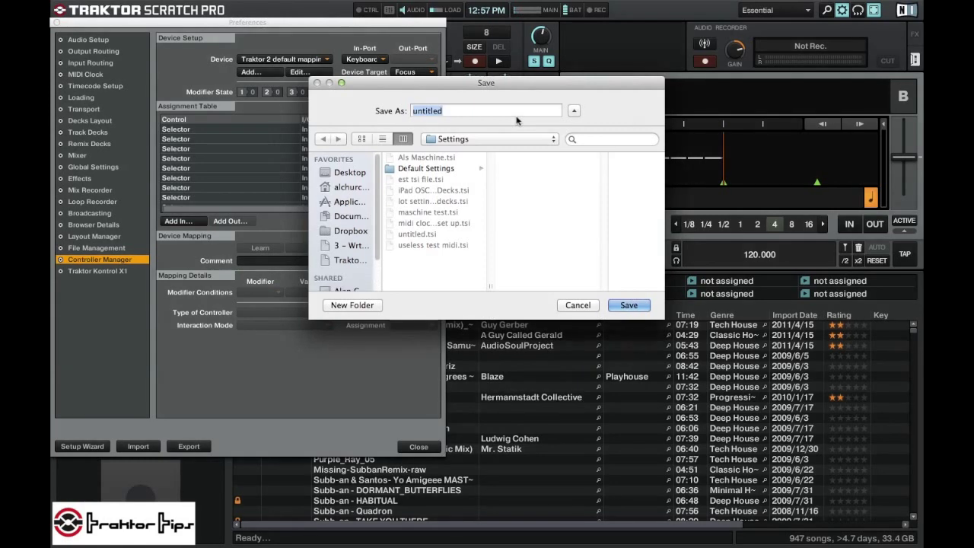
{"action": "type", "text": "vera"}
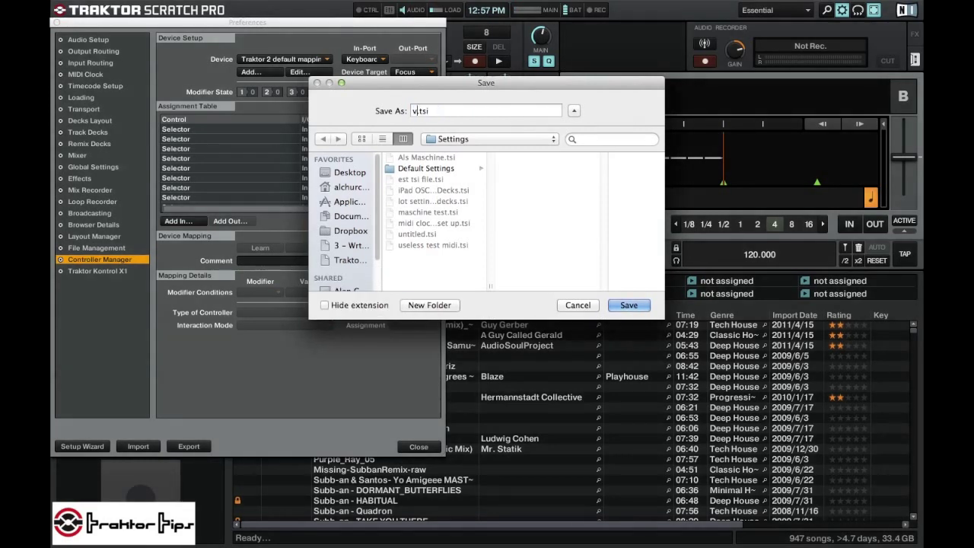
{"action": "type", "text": "ll setting"}
{"action": "key", "text": "Up"}
{"action": "type", "text": "o"}
{"action": "left_click", "coordinate": [628, 306]}
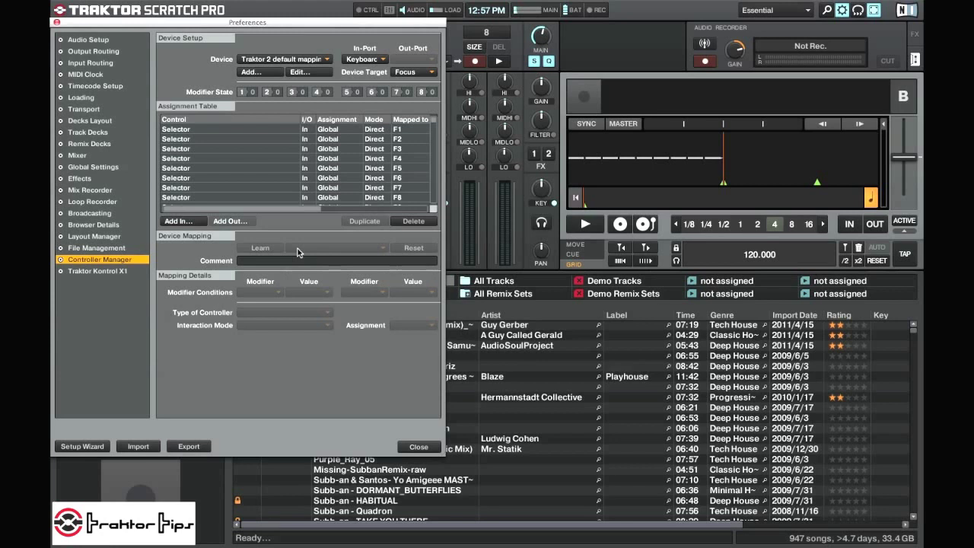
Import 'overall setting.tsi' with all categories, including GUI Layout, kept checked
{"action": "left_click", "coordinate": [139, 446]}
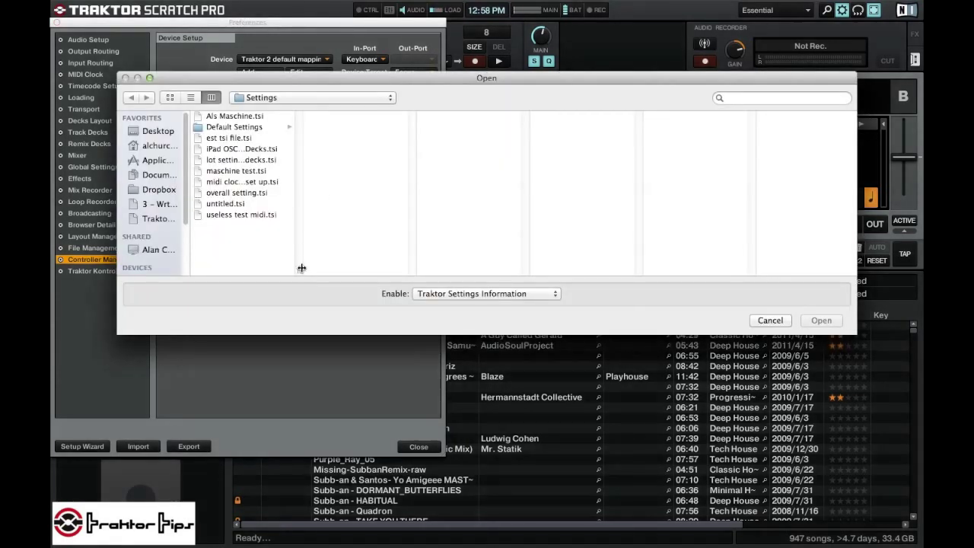
{"action": "left_click_drag", "start_coordinate": [302, 268], "coordinate": [409, 276]}
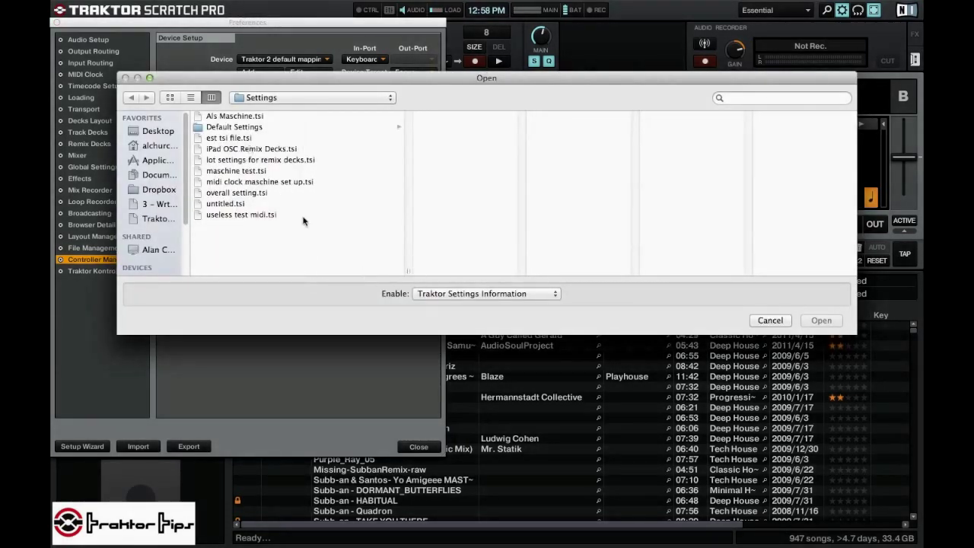
{"action": "left_click", "coordinate": [231, 194]}
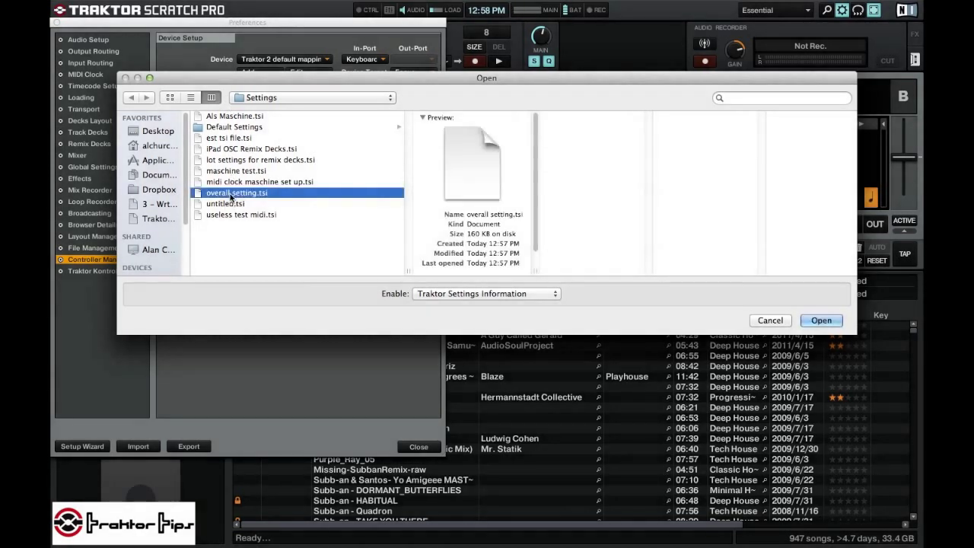
{"action": "left_click", "coordinate": [821, 321]}
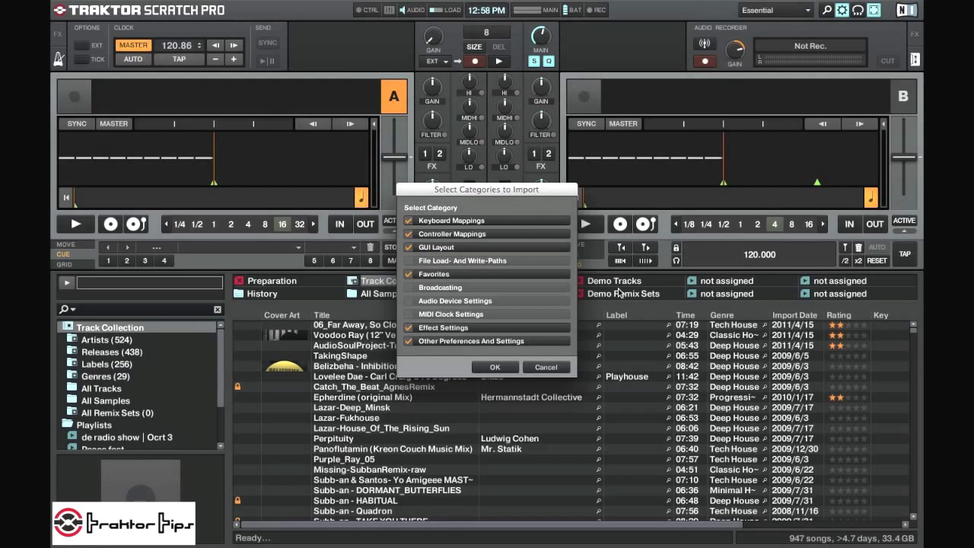
{"action": "left_click", "coordinate": [408, 248]}
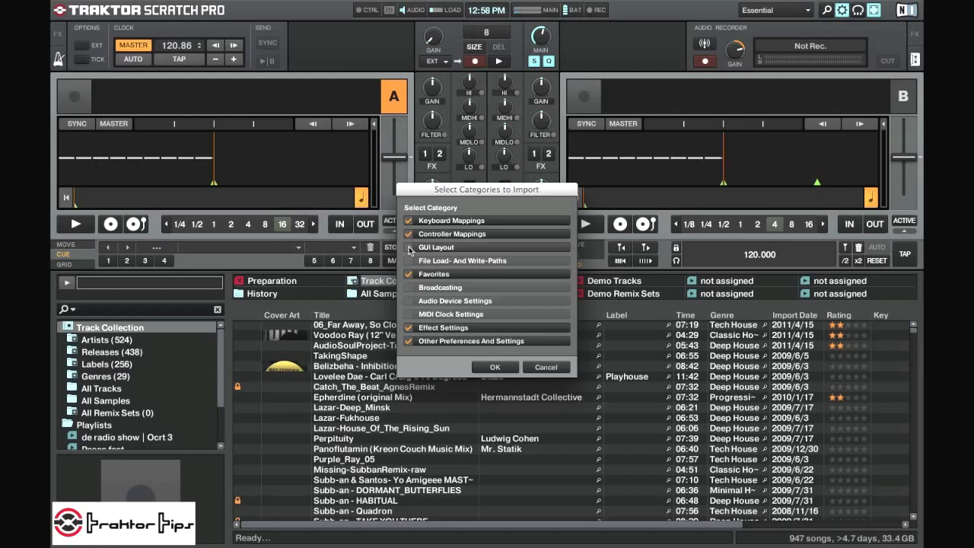
{"action": "left_click", "coordinate": [409, 248]}
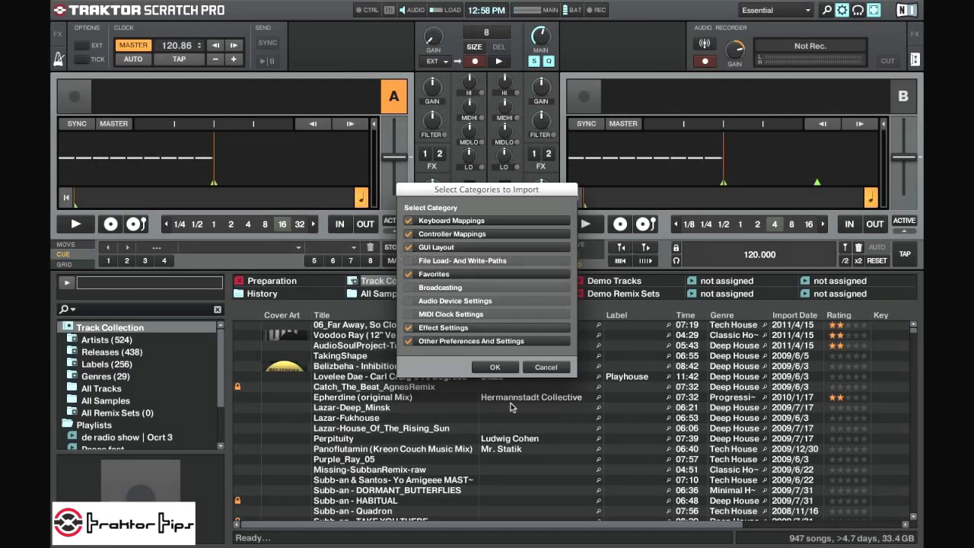
{"action": "left_click", "coordinate": [496, 367]}
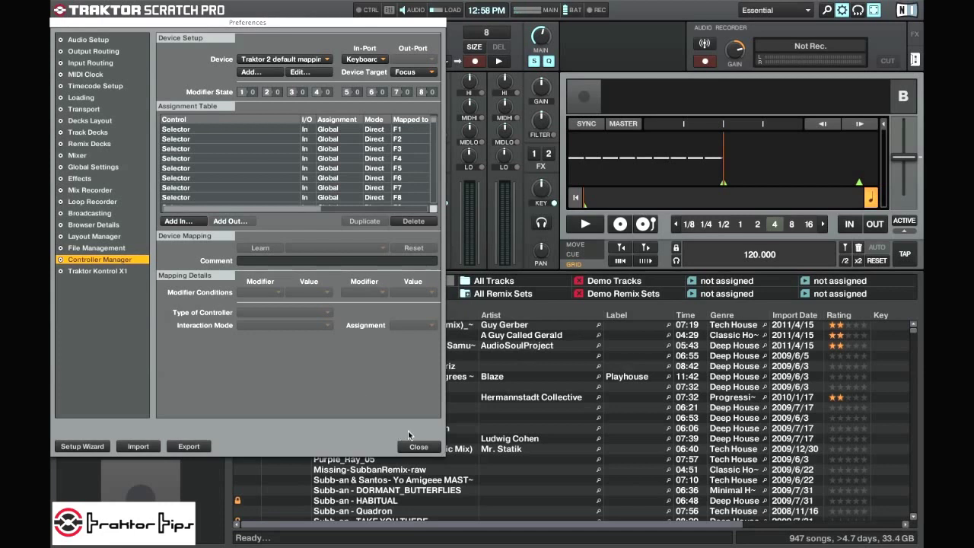
{"action": "left_click", "coordinate": [289, 60]}
{"action": "left_click", "coordinate": [209, 74]}
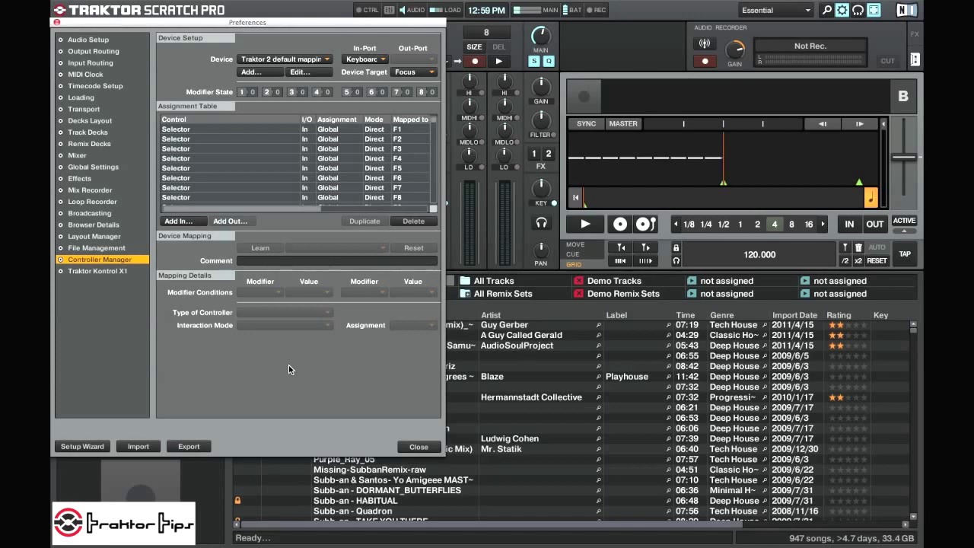
{"action": "left_click", "coordinate": [254, 63]}
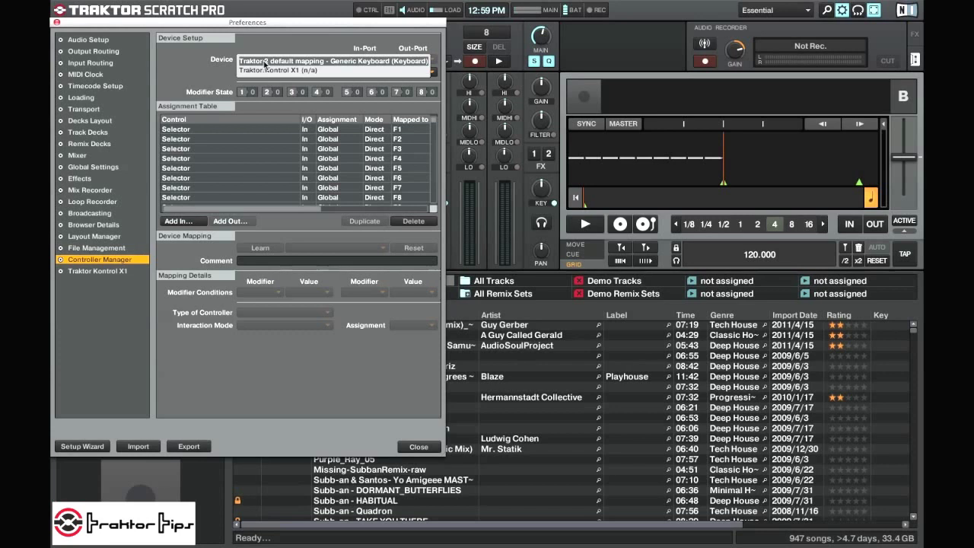
{"action": "left_click", "coordinate": [265, 63]}
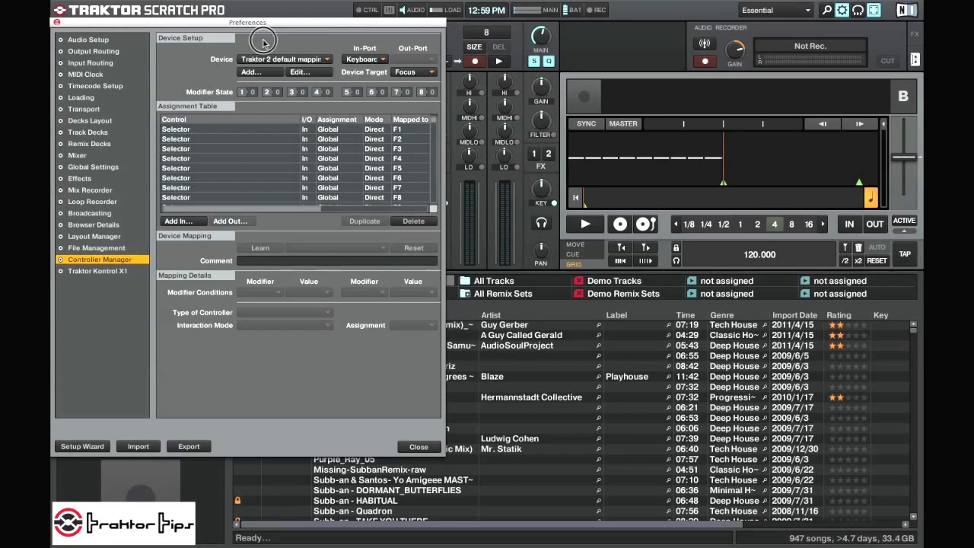
Export just the Traktor 2 default mapping device as 'keyboard mapping.tsi' in Settings
{"action": "left_click", "coordinate": [298, 73]}
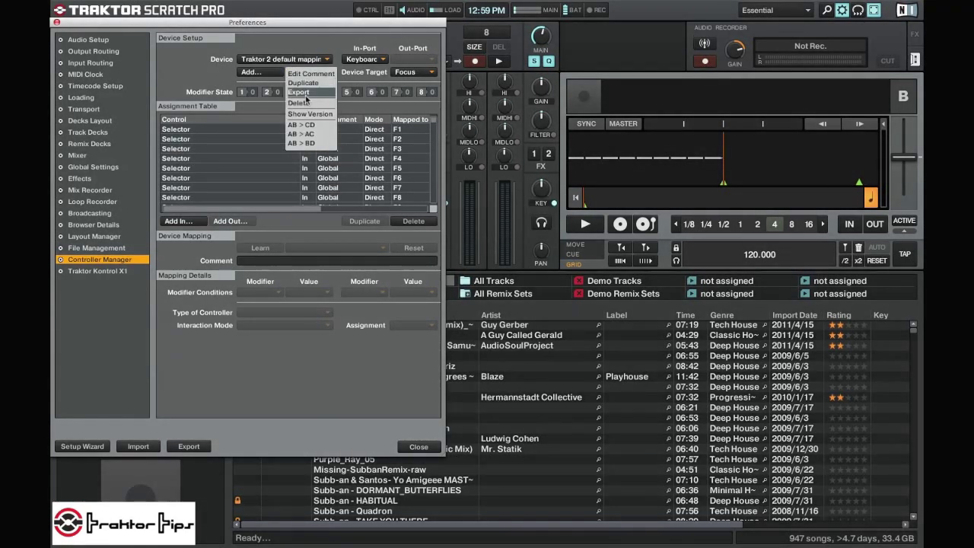
{"action": "left_click", "coordinate": [299, 92]}
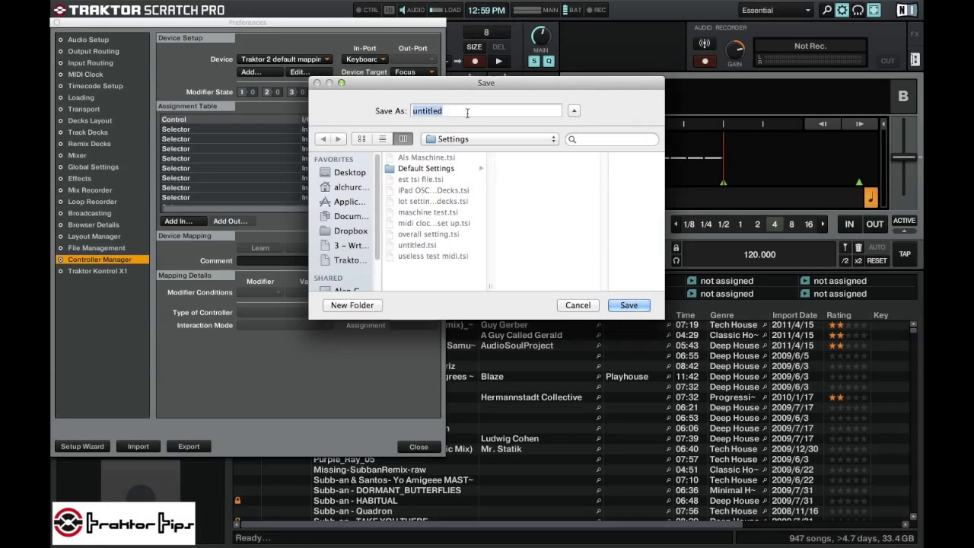
{"action": "type", "text": "e"}
{"action": "type", "text": "yboard"}
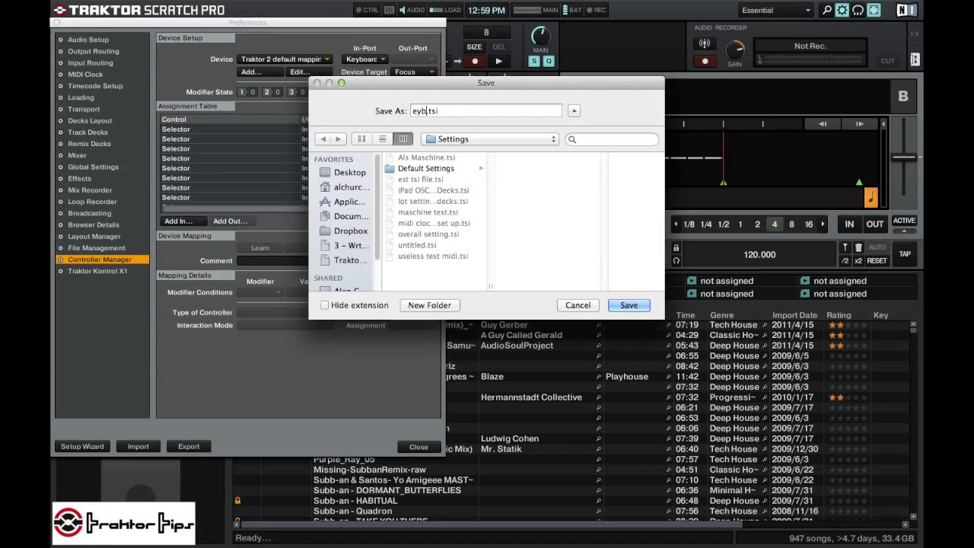
{"action": "type", "text": " mapping"}
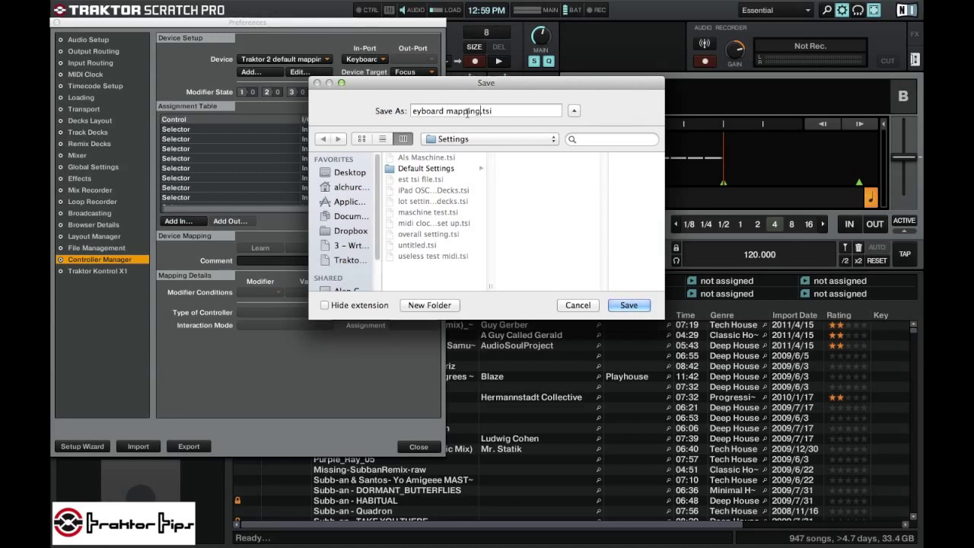
{"action": "left_click", "coordinate": [415, 111]}
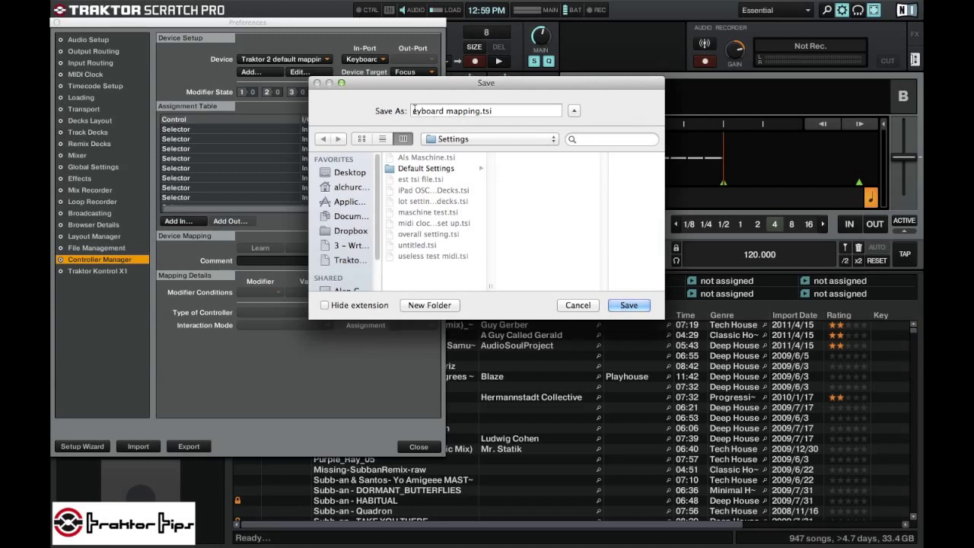
{"action": "type", "text": "k"}
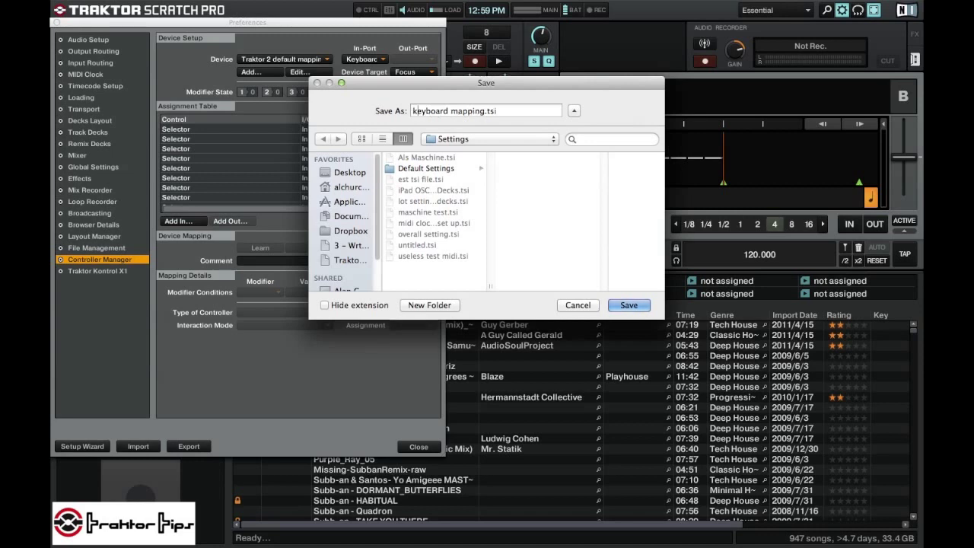
{"action": "left_click", "coordinate": [628, 305]}
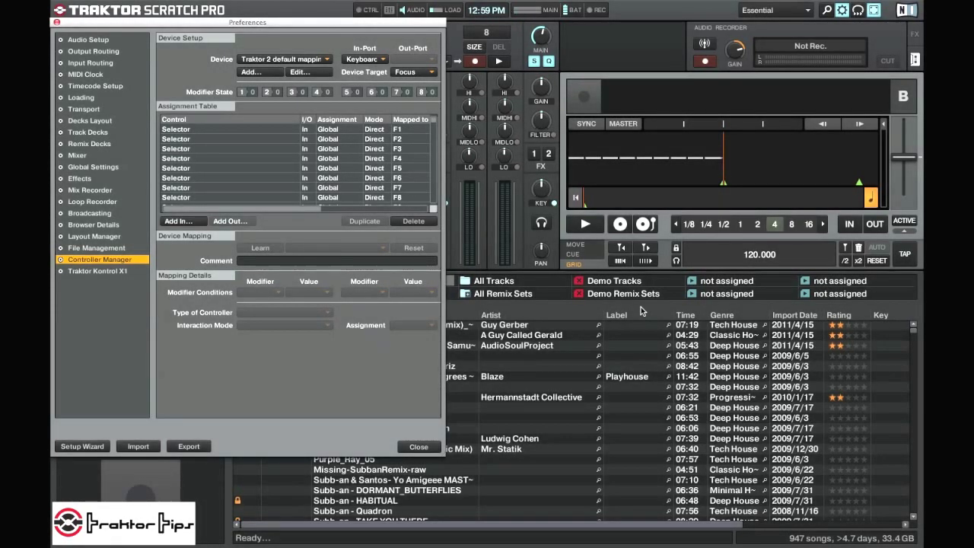
Add a new device by importing the 'iPad OSC Remix Decks.tsi' mapping file
{"action": "left_click", "coordinate": [269, 73]}
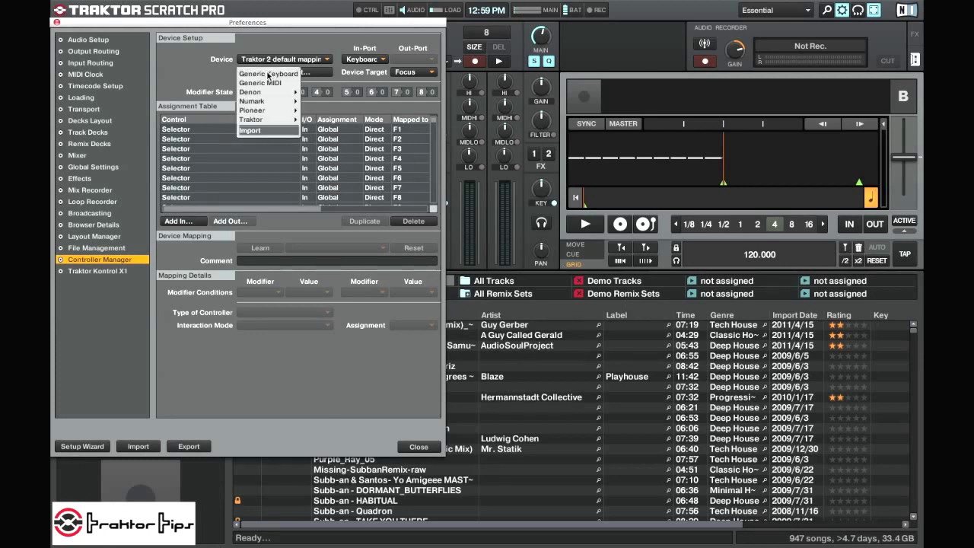
{"action": "mouse_move", "coordinate": [267, 101]}
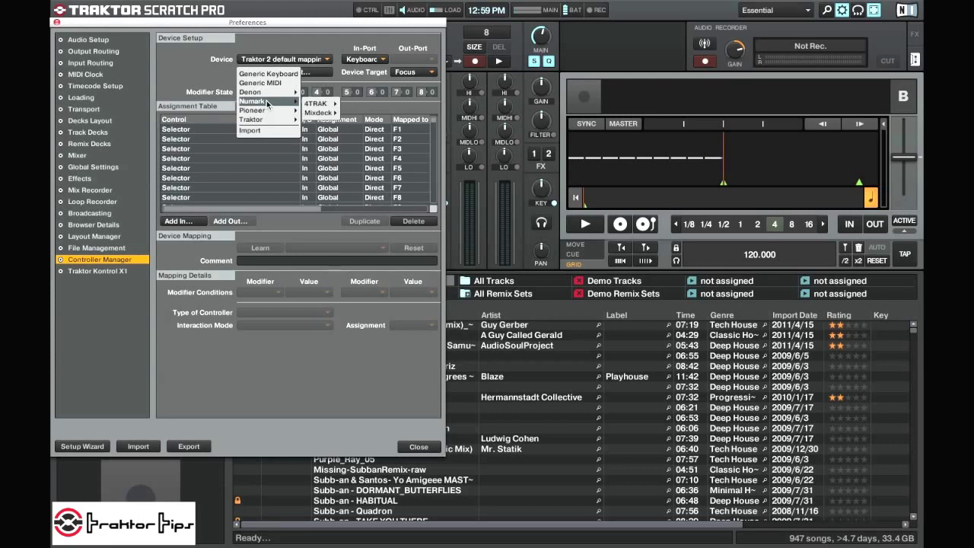
{"action": "mouse_move", "coordinate": [331, 109]}
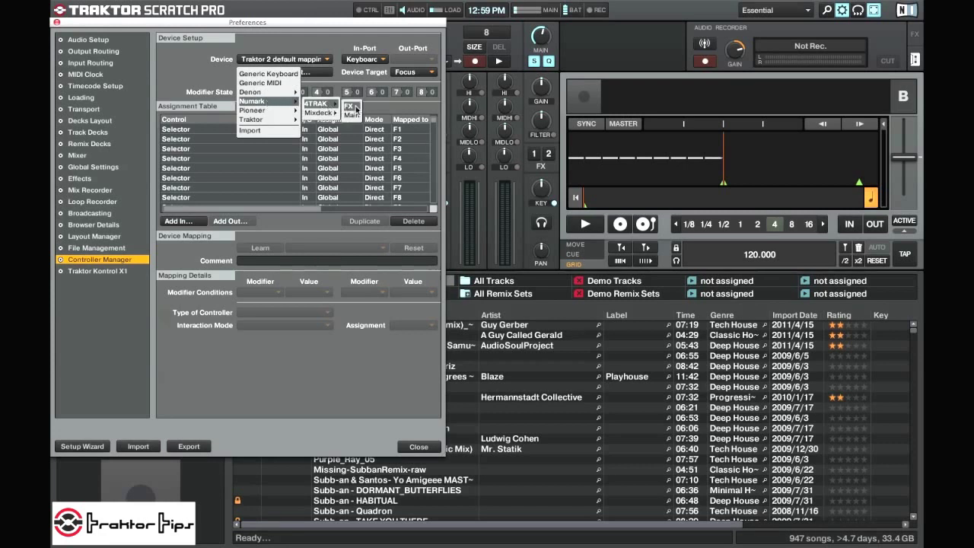
{"action": "mouse_move", "coordinate": [268, 111]}
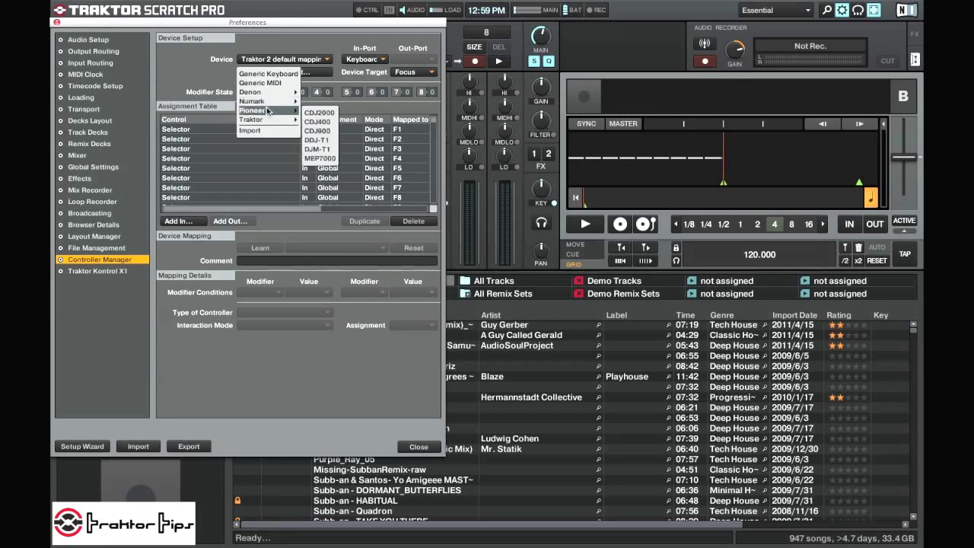
{"action": "mouse_move", "coordinate": [269, 93]}
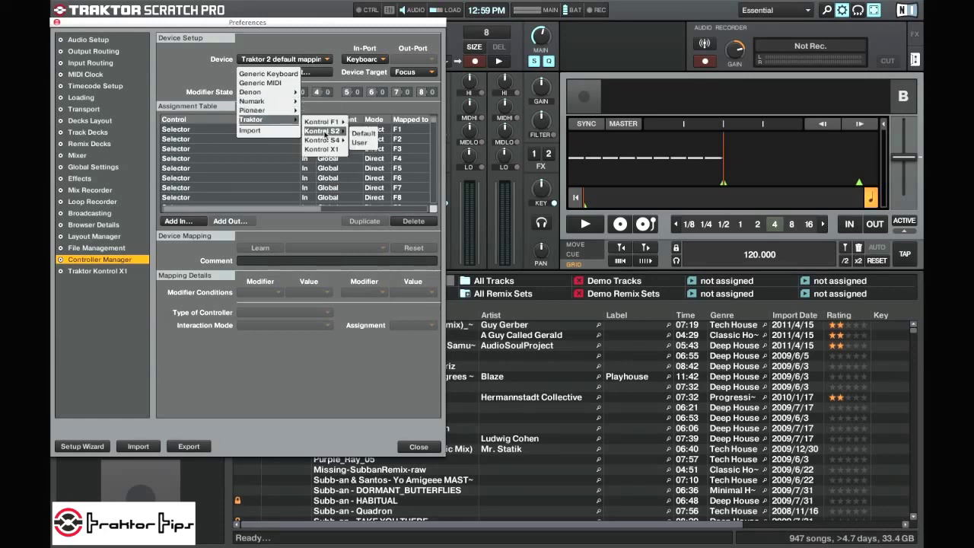
{"action": "mouse_move", "coordinate": [318, 123]}
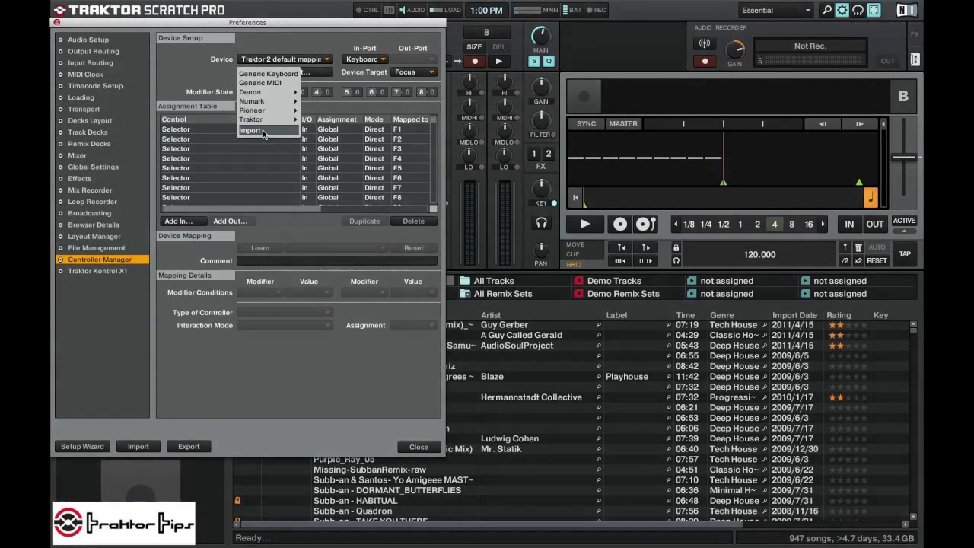
{"action": "left_click", "coordinate": [264, 134]}
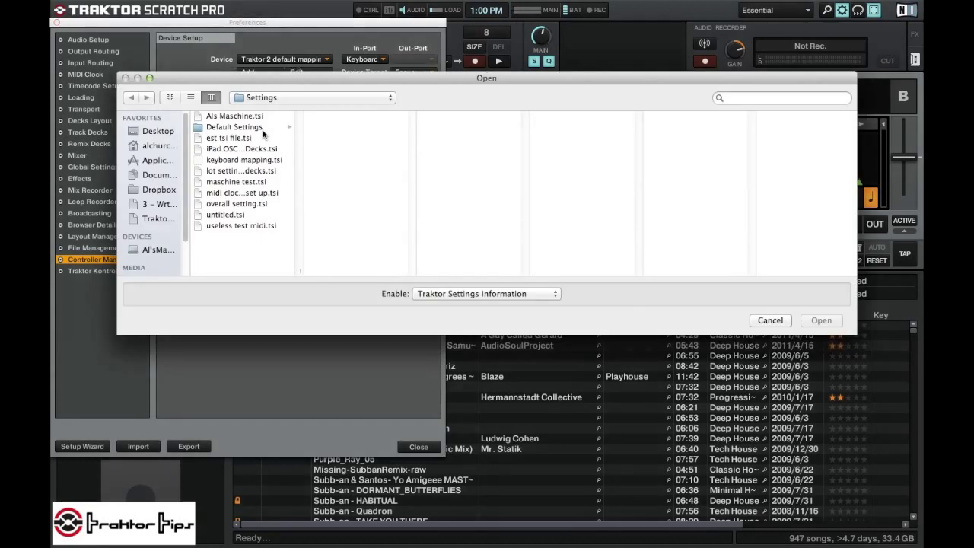
{"action": "left_click_drag", "start_coordinate": [300, 270], "coordinate": [418, 272]}
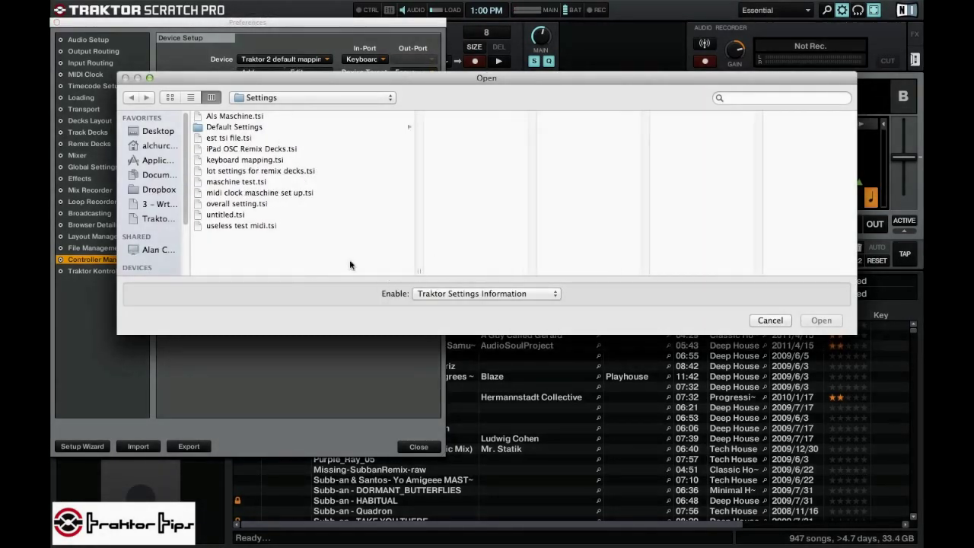
{"action": "left_click", "coordinate": [268, 152]}
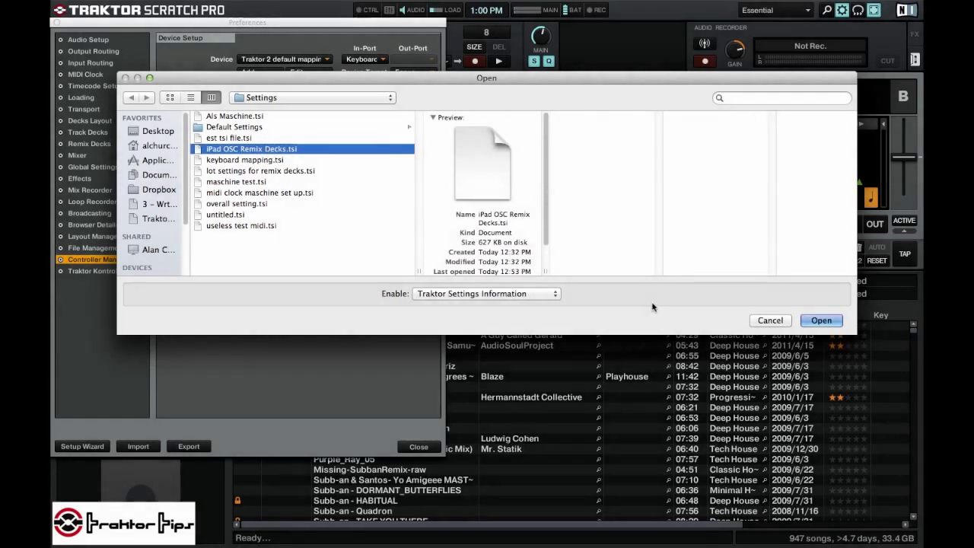
{"action": "left_click", "coordinate": [820, 320]}
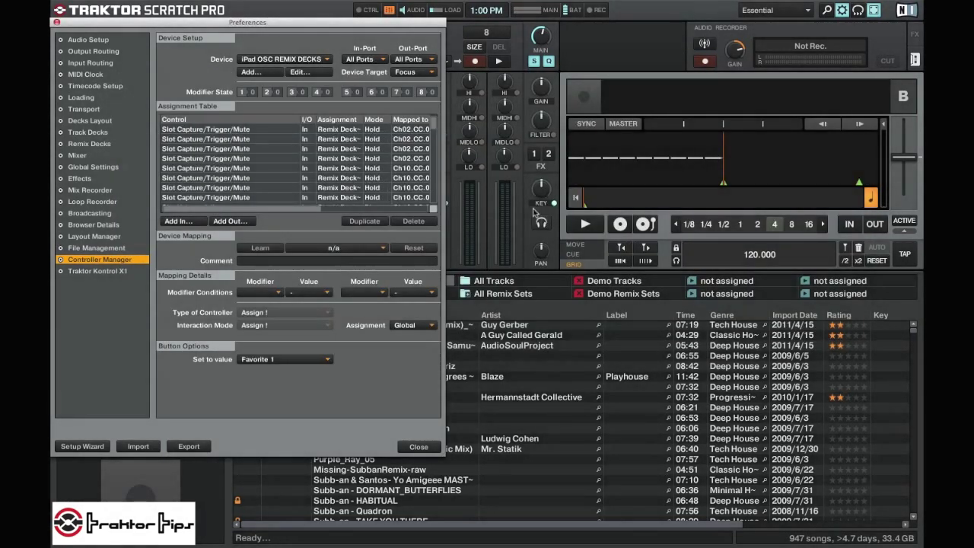
Select iPad OSC REMIX DECKS and set both its In-Port and Out-Port to Session 1
{"action": "left_click", "coordinate": [315, 61]}
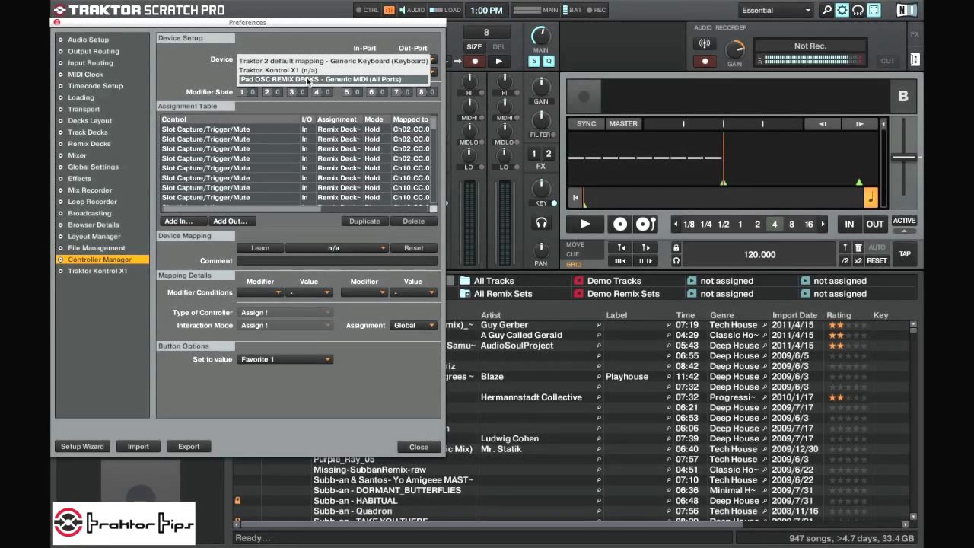
{"action": "left_click", "coordinate": [309, 79]}
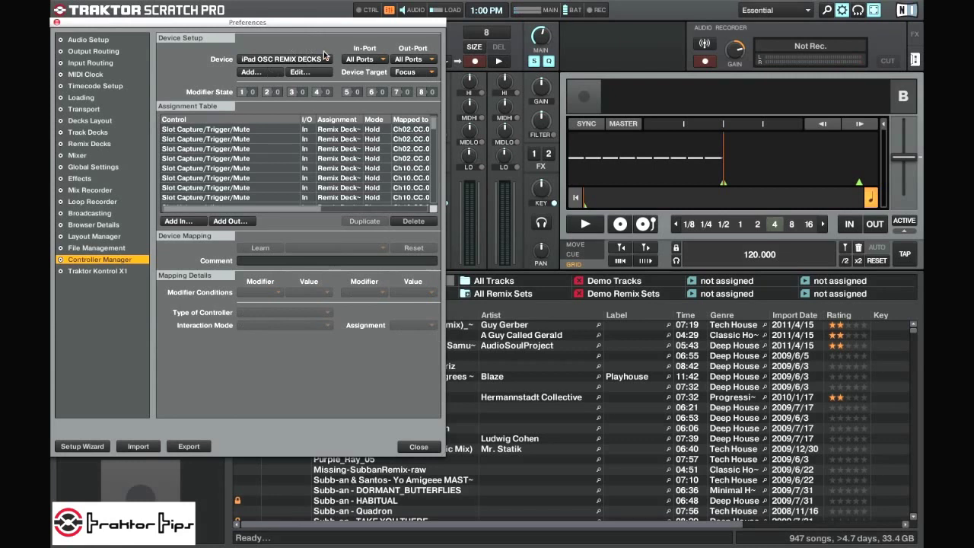
{"action": "left_click", "coordinate": [362, 60]}
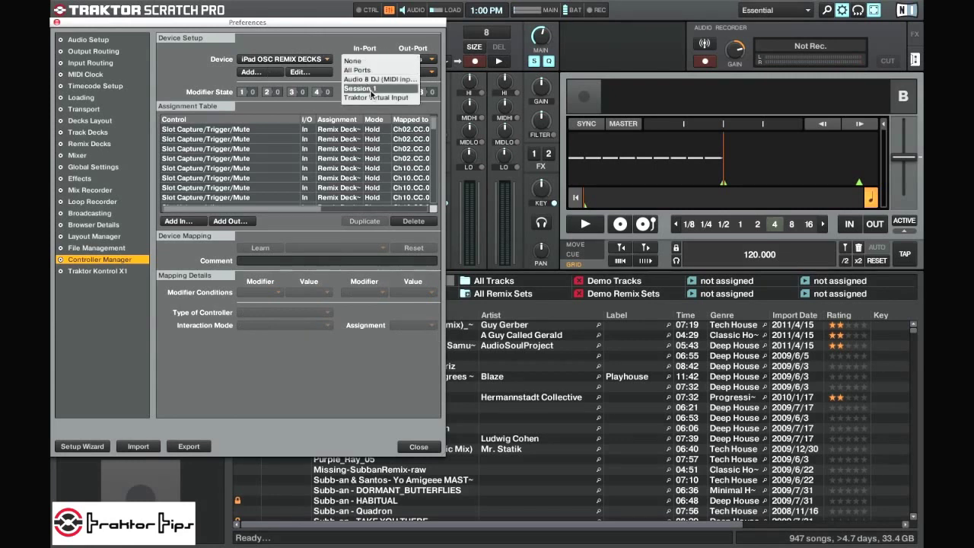
{"action": "left_click", "coordinate": [370, 89]}
{"action": "left_click", "coordinate": [417, 59]}
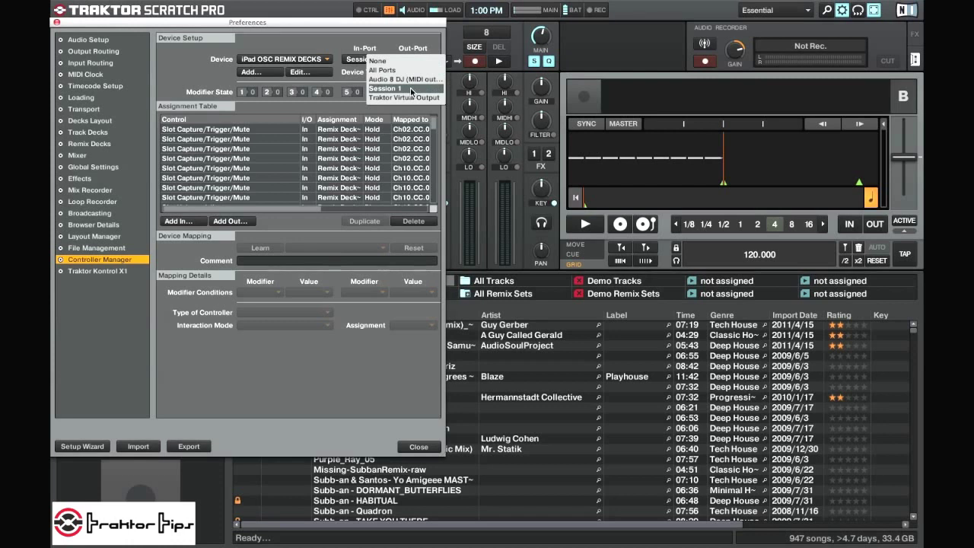
{"action": "left_click", "coordinate": [411, 89]}
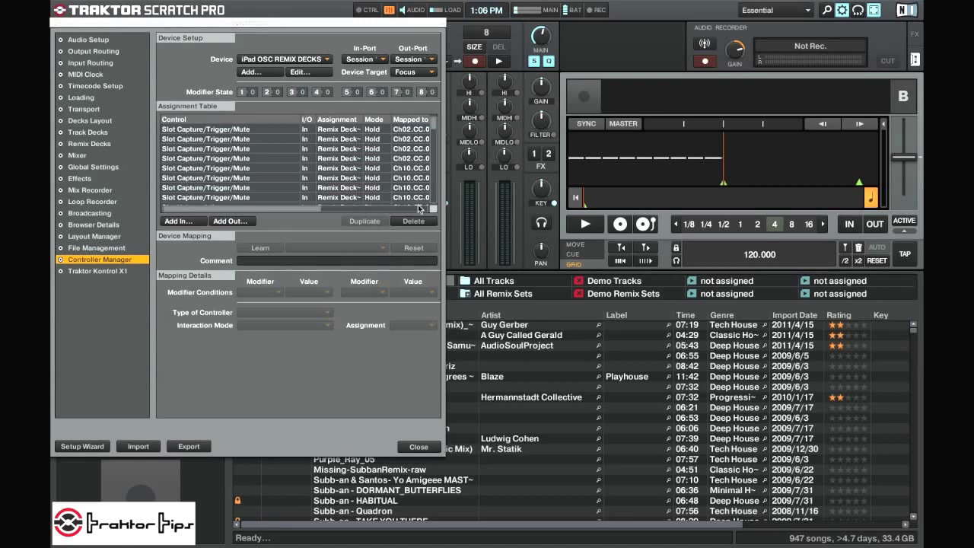
Select iPad OSC REMIX DECKS, delete it with Edit... > Delete, and confirm the removal
{"action": "left_click", "coordinate": [274, 61]}
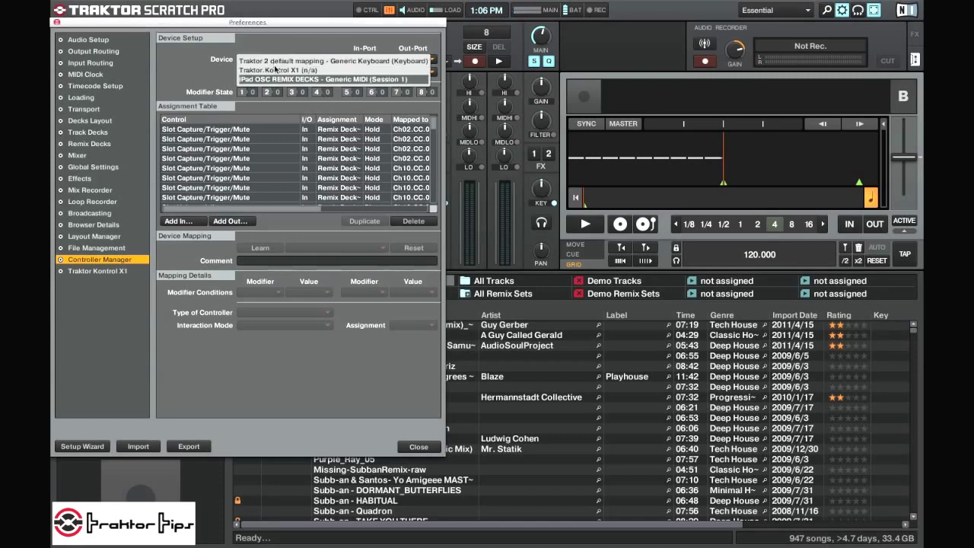
{"action": "left_click", "coordinate": [293, 81]}
{"action": "left_click", "coordinate": [293, 80]}
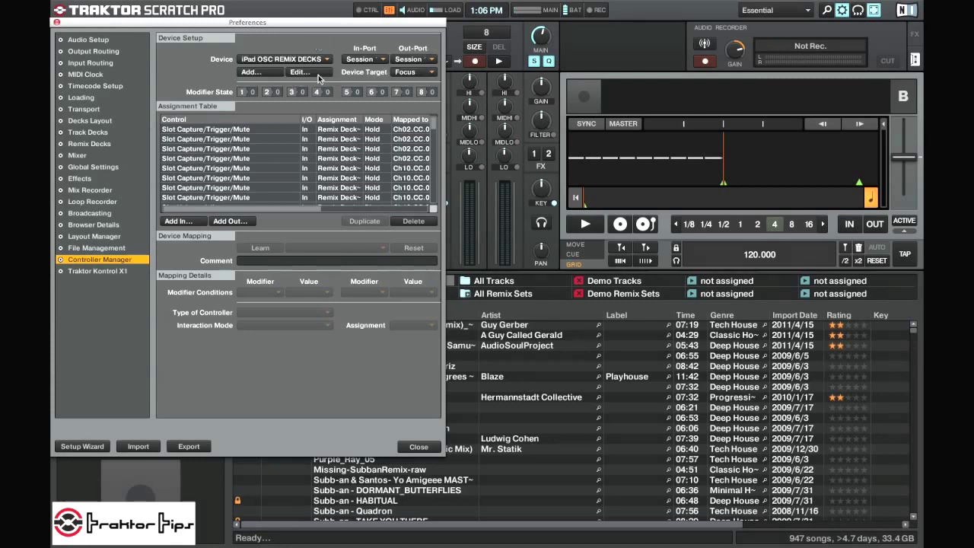
{"action": "left_click", "coordinate": [318, 73]}
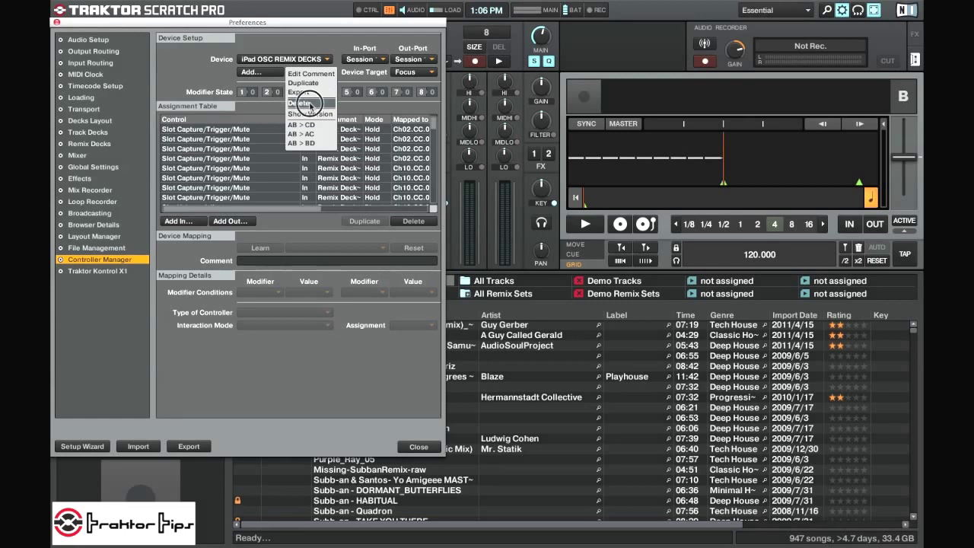
{"action": "left_click", "coordinate": [309, 104]}
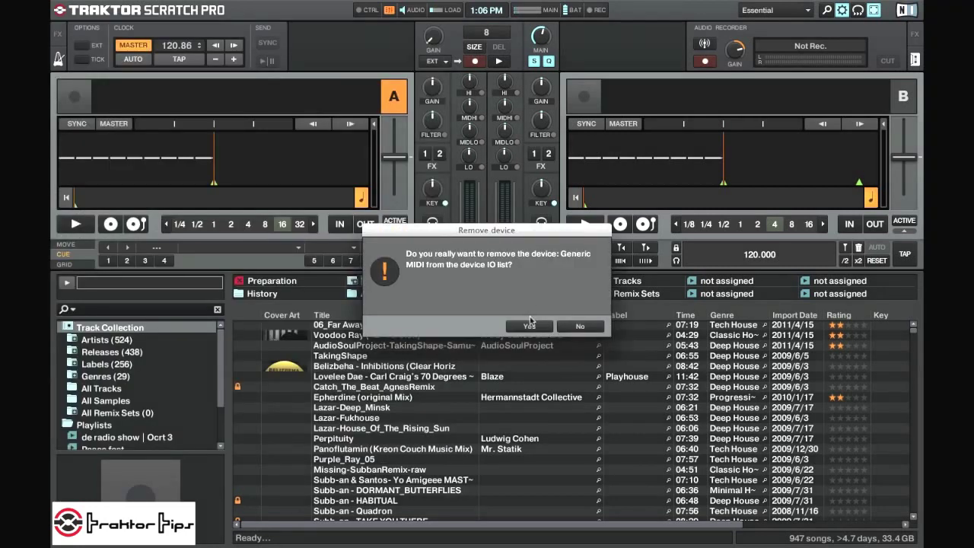
{"action": "left_click", "coordinate": [530, 325]}
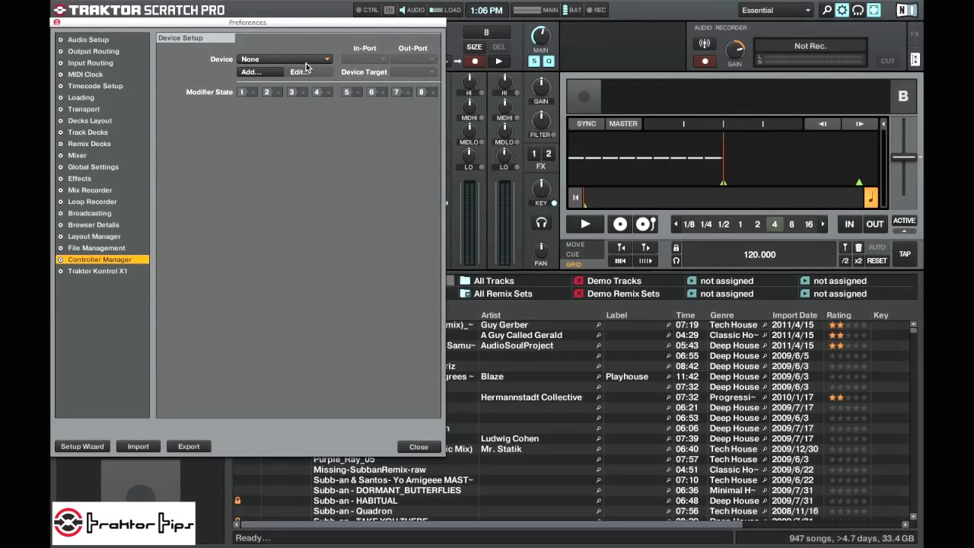
{"action": "left_click", "coordinate": [271, 61]}
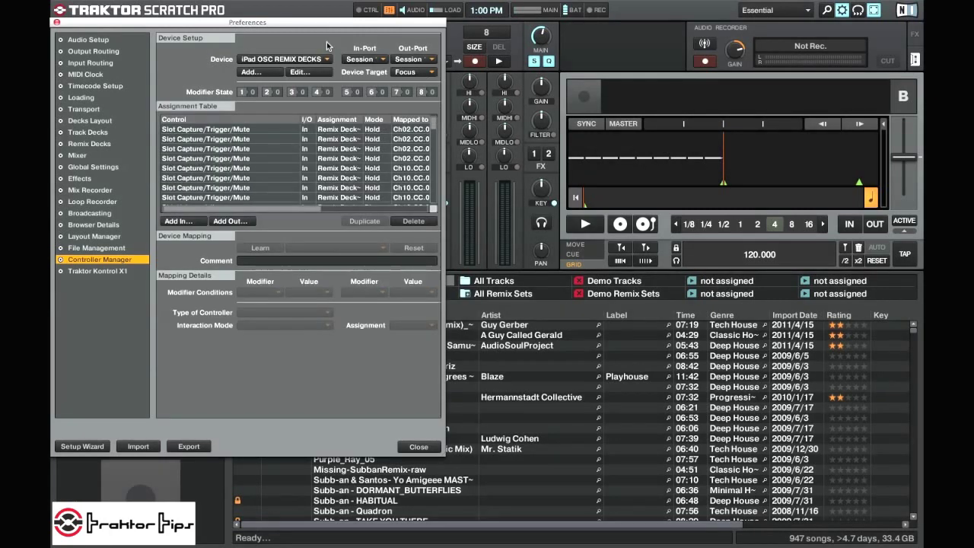